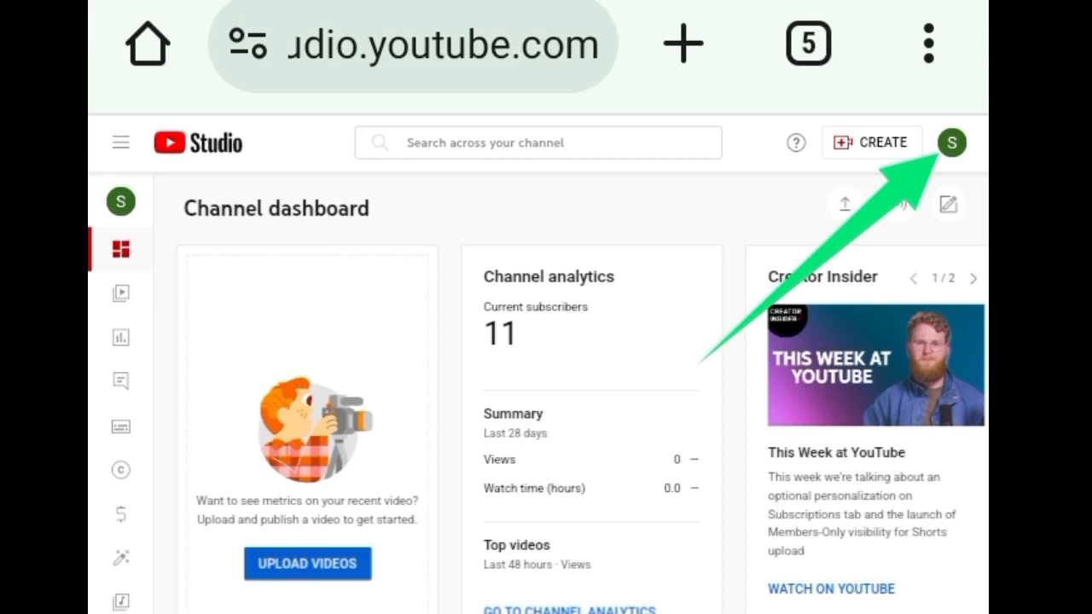
# Open YouTube Studio for the channel from the account menu.
pyautogui.click(952, 142)
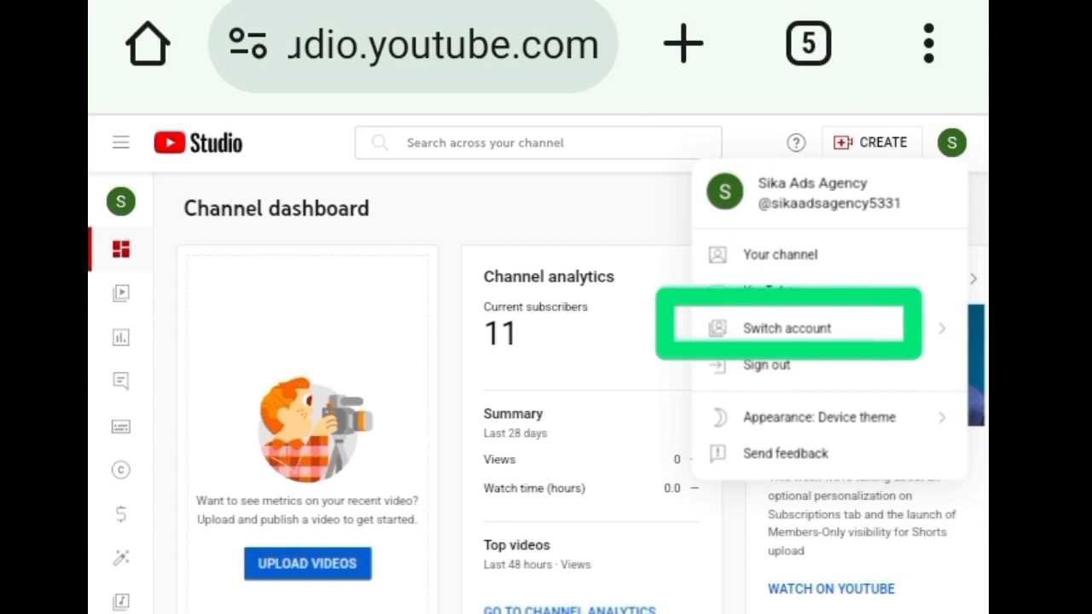
pyautogui.click(787, 327)
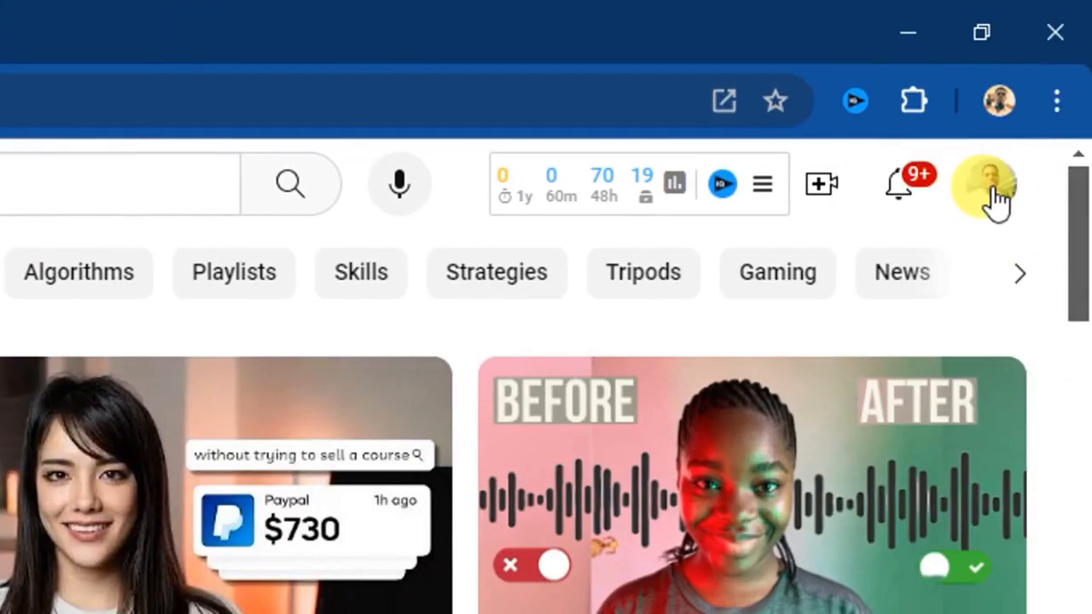
pyautogui.click(996, 198)
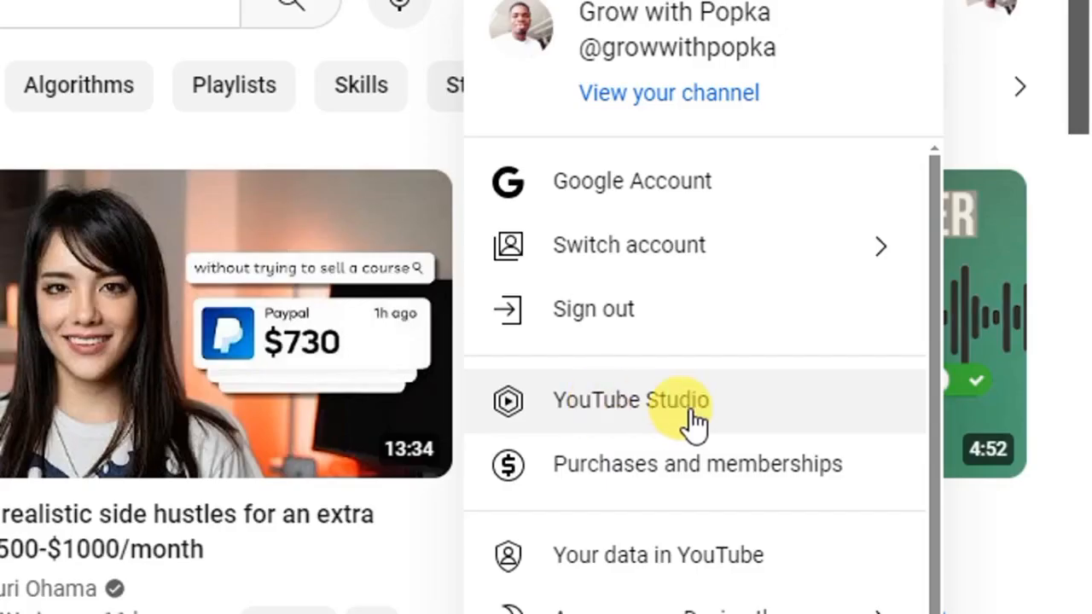
pyautogui.click(632, 405)
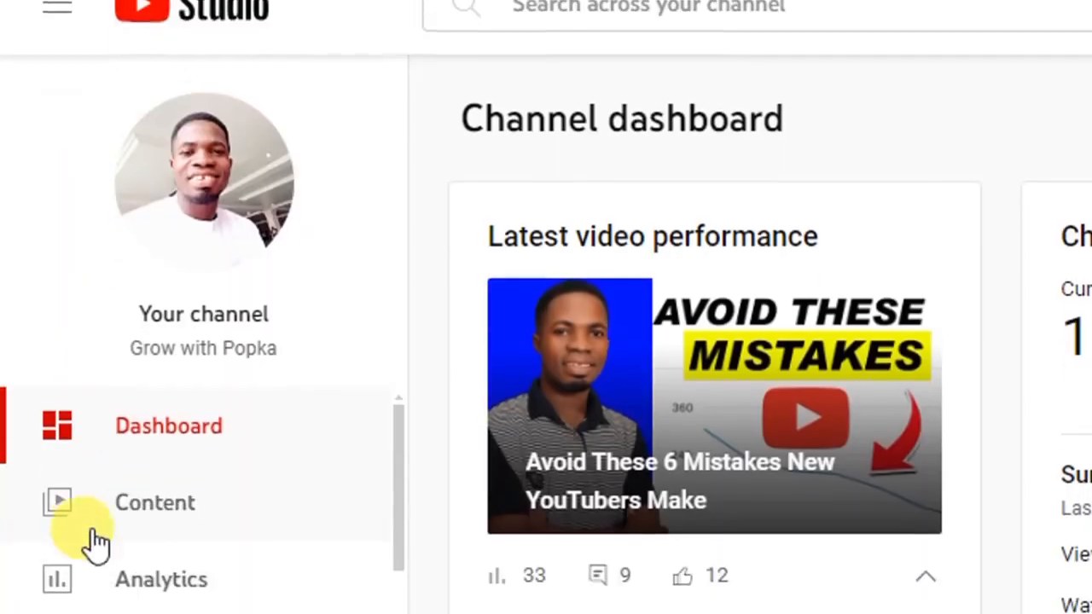
# Open Studio's Settings and go to the Channel settings page.
pyautogui.scroll(-2, 102, 512)
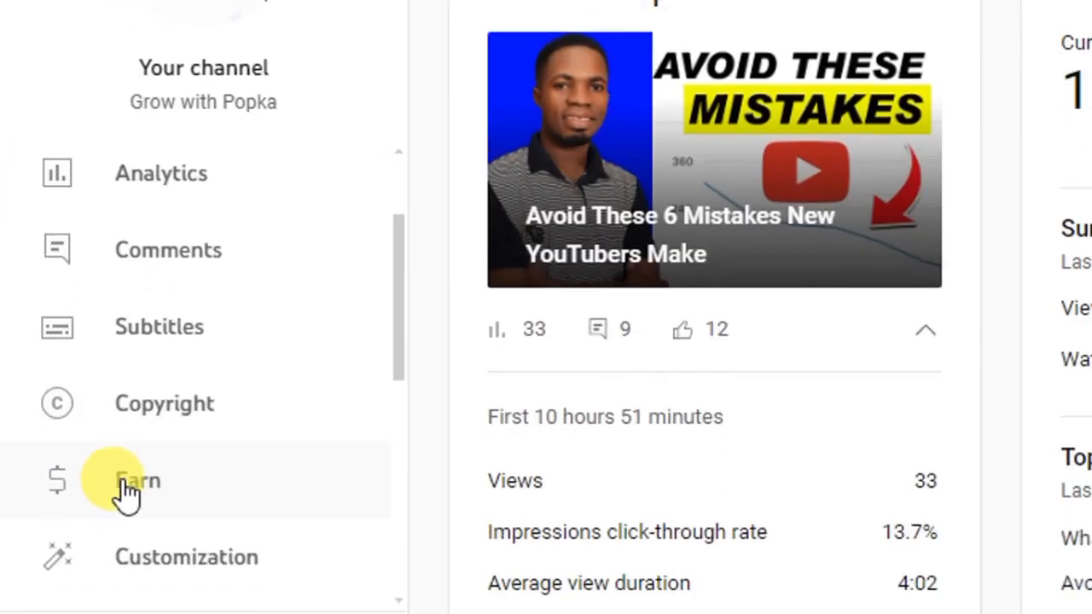
pyautogui.scroll(-5, 128, 495)
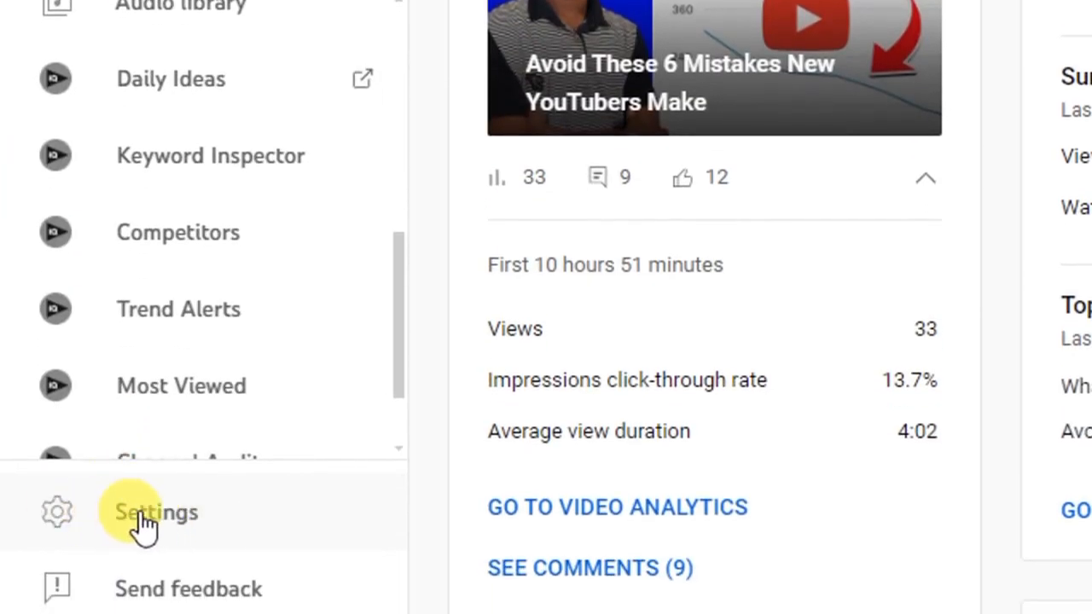
pyautogui.click(136, 516)
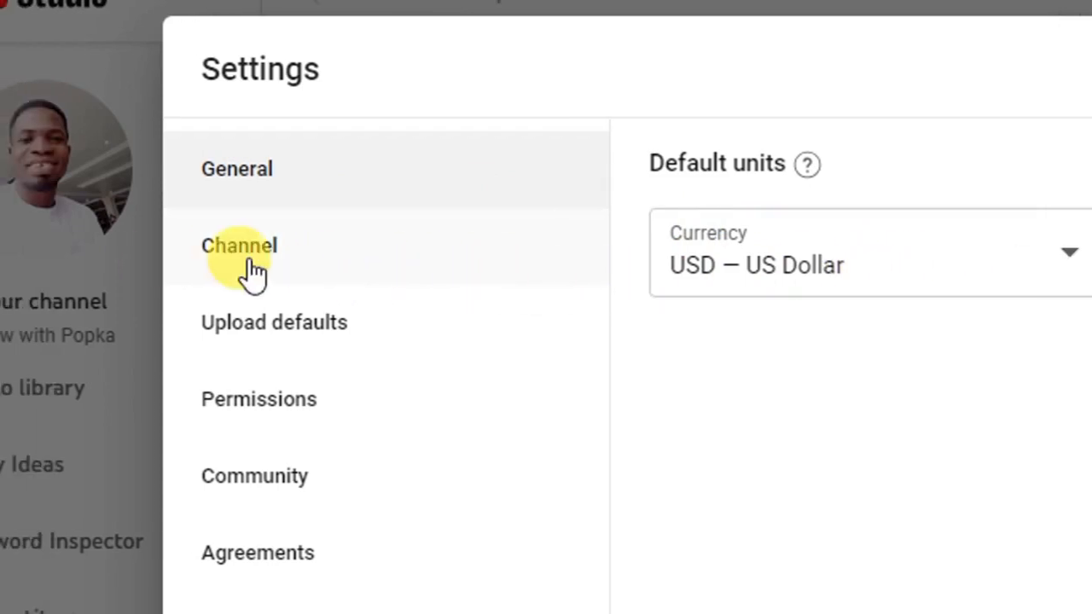
pyautogui.click(251, 265)
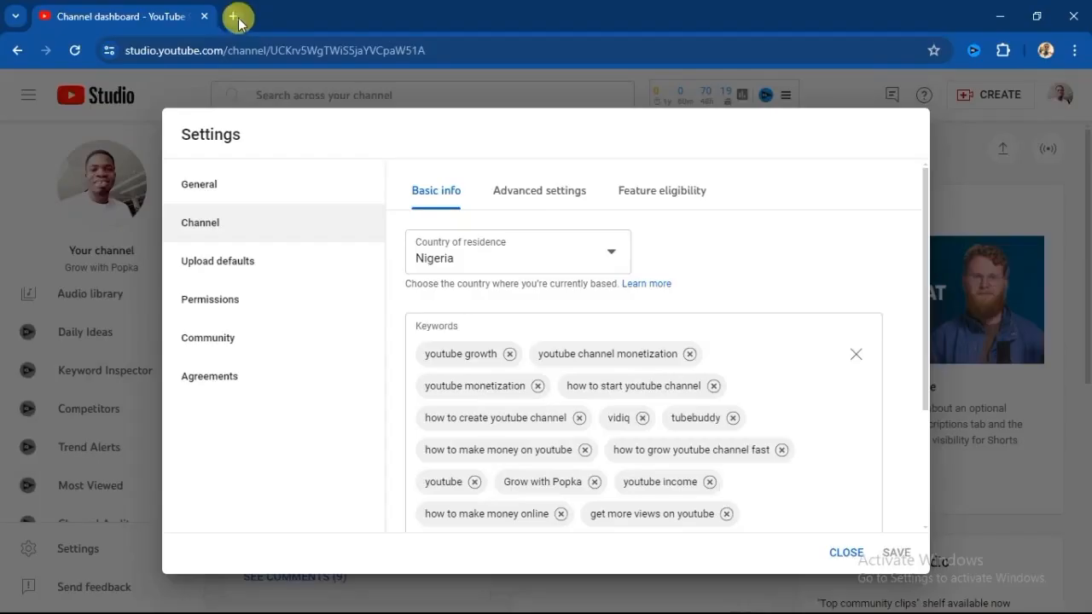
# In a new ChatGPT tab, ask: give me 20 channel keywords for YouTube channel on cooking niche.
pyautogui.click(234, 17)
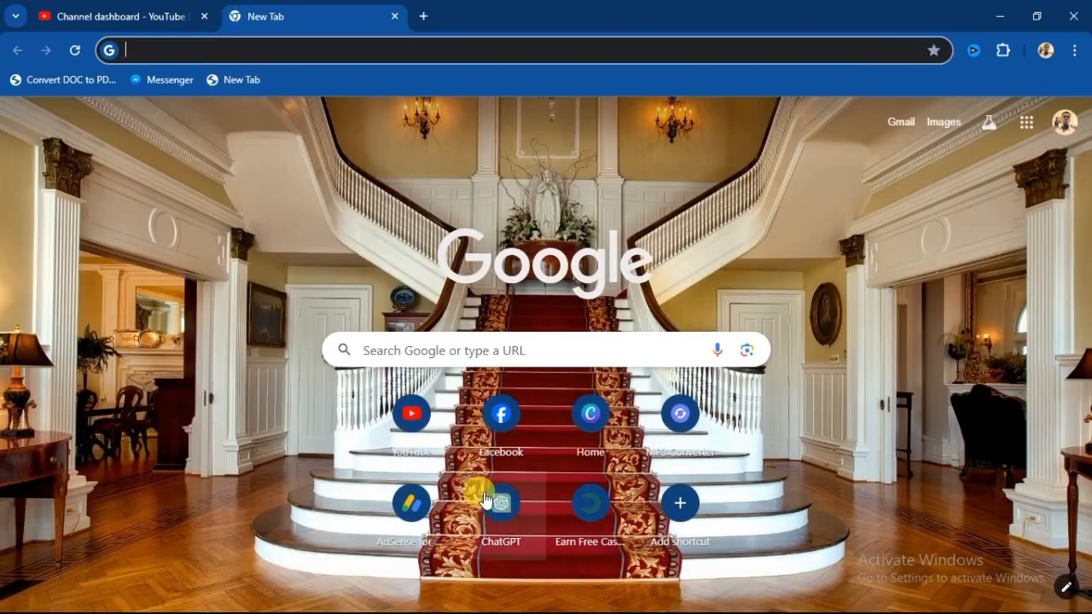
pyautogui.click(484, 497)
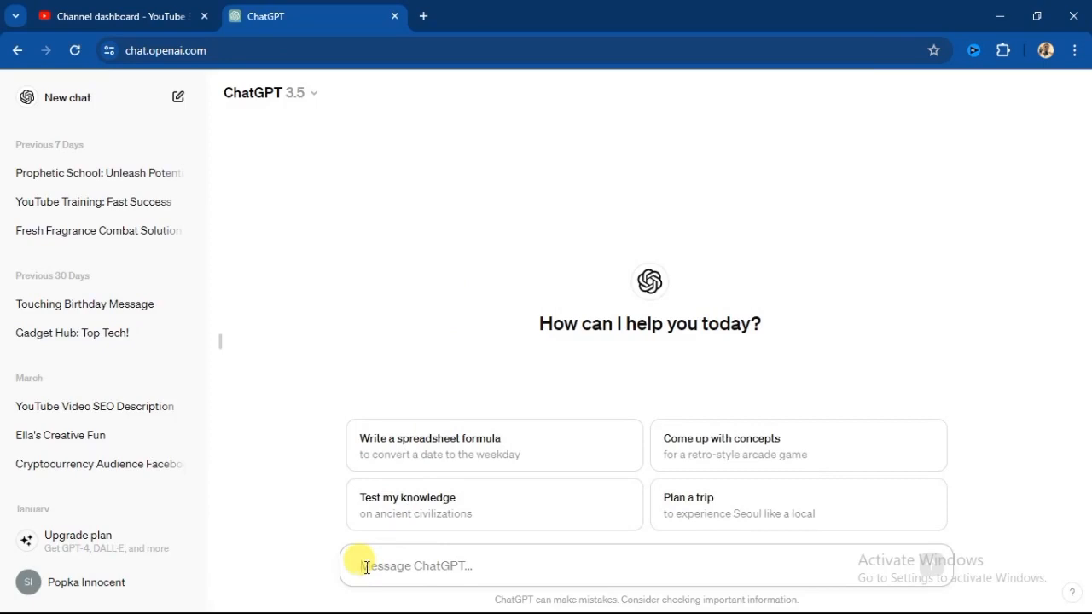
pyautogui.click(365, 567)
pyautogui.write('give me 20 channel keywords for YouTube channel on cooking niche')
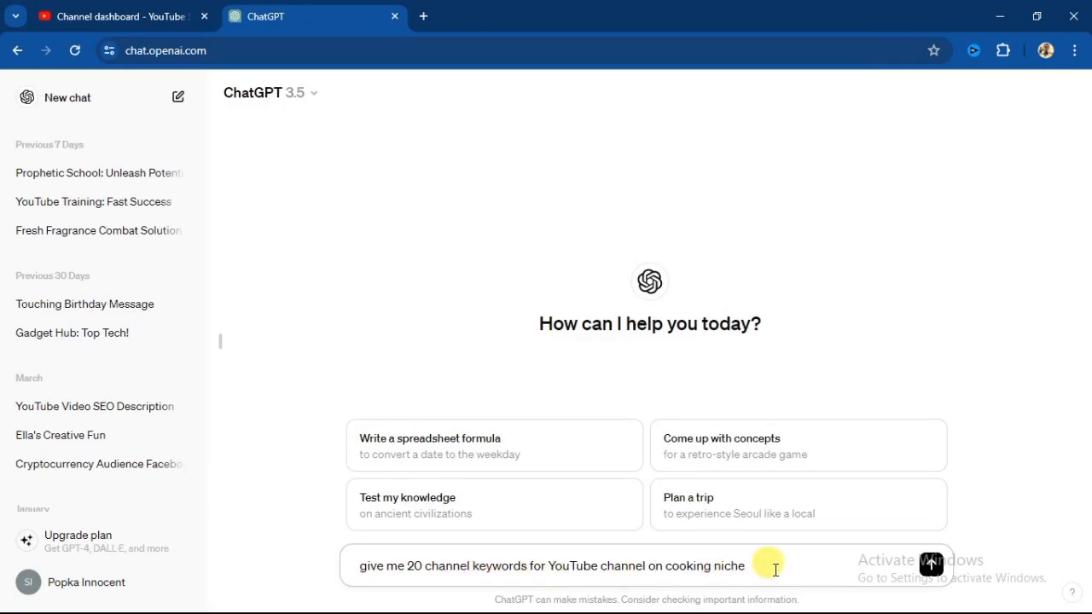
pyautogui.click(929, 565)
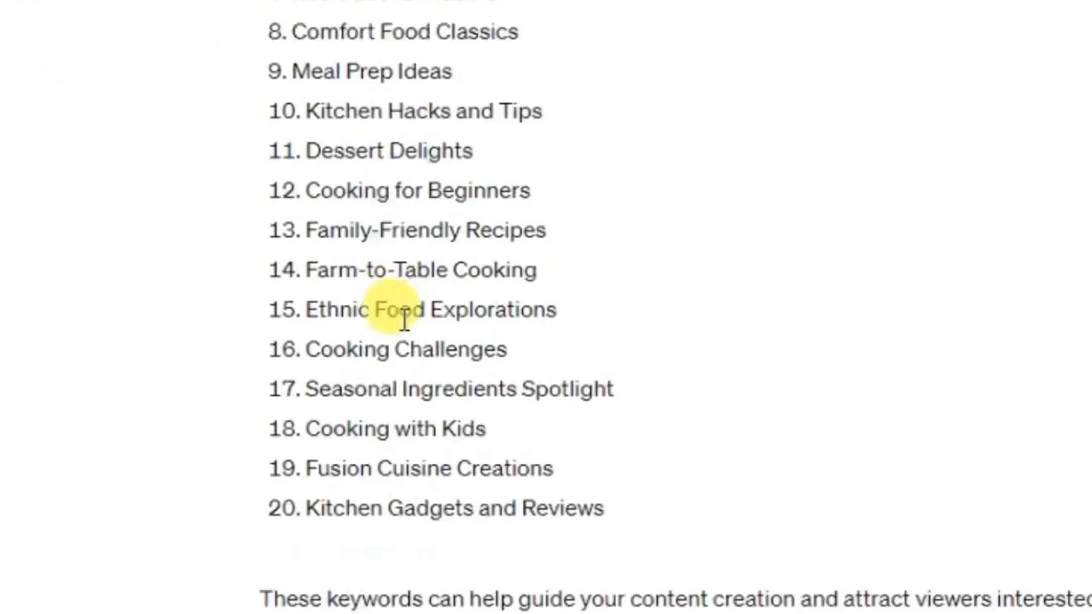
# Read through the generated keyword list, then return to the Studio tab.
pyautogui.scroll(5, 404, 317)
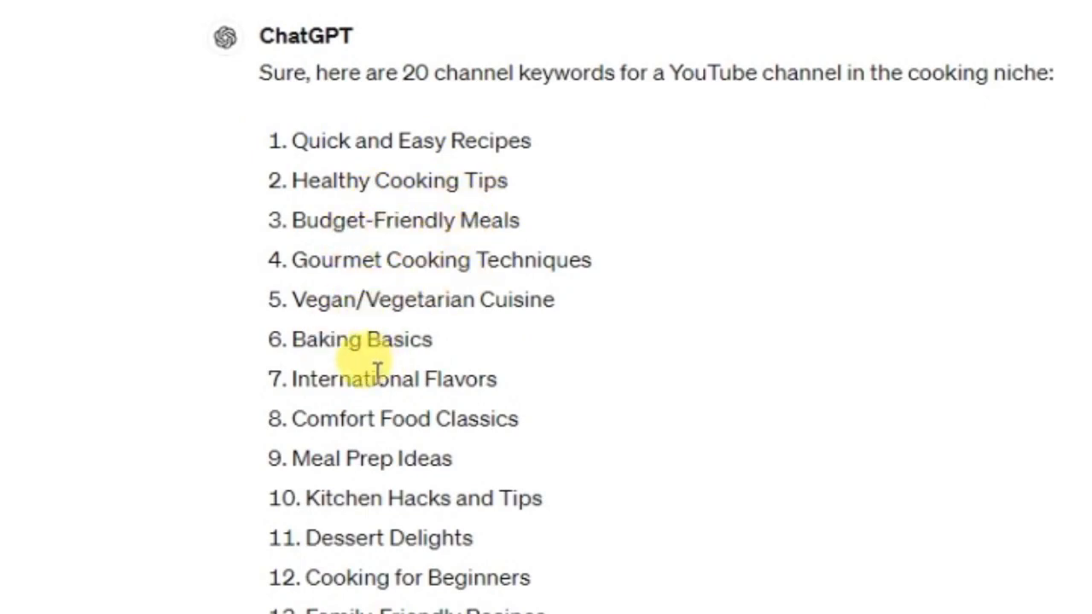
pyautogui.scroll(-4, 380, 325)
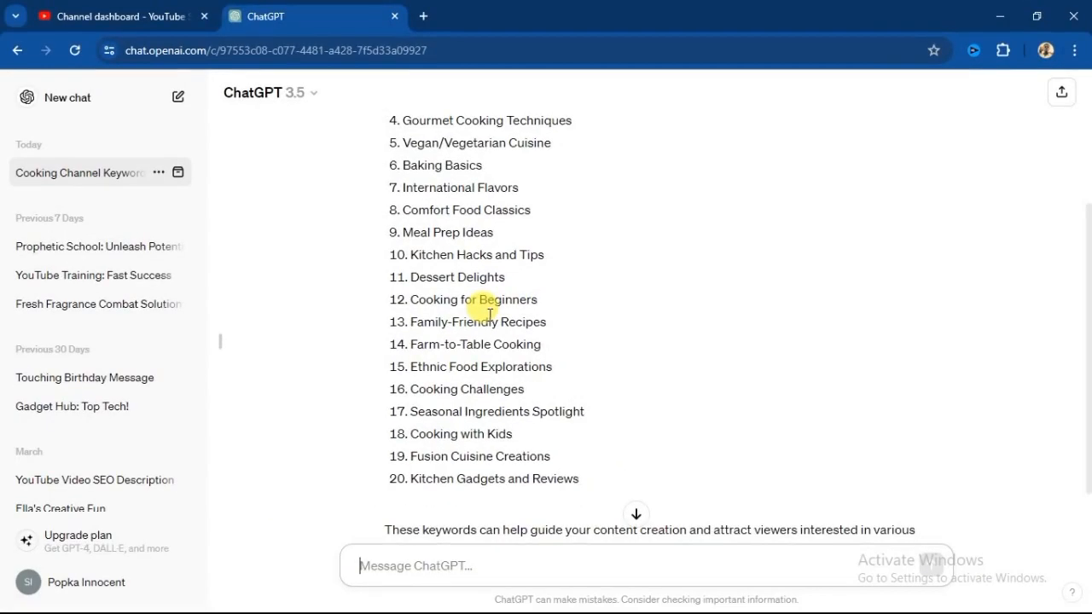
pyautogui.scroll(2, 490, 314)
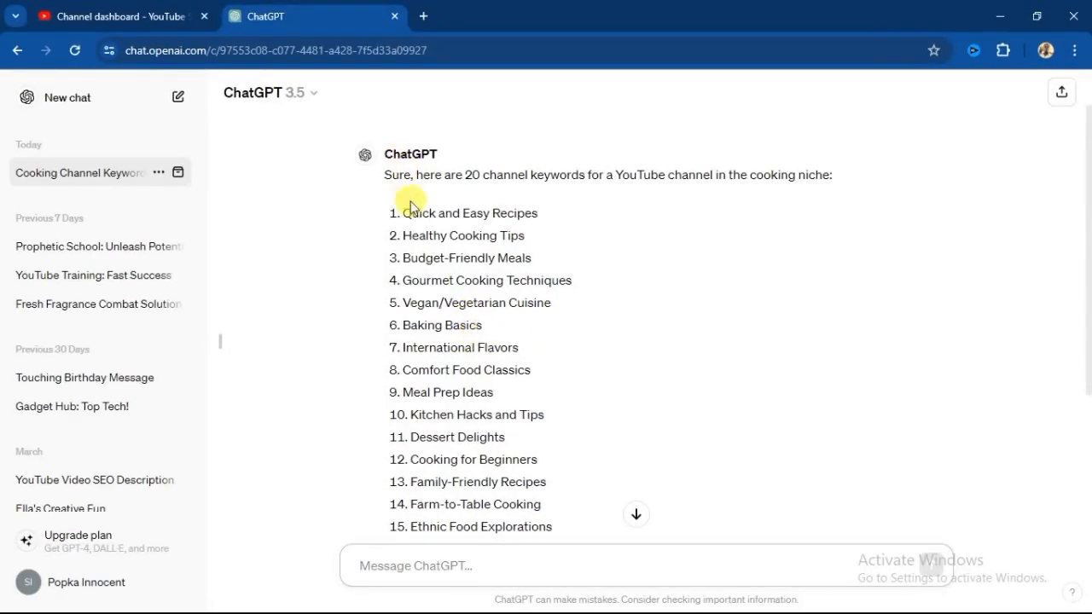
pyautogui.click(143, 20)
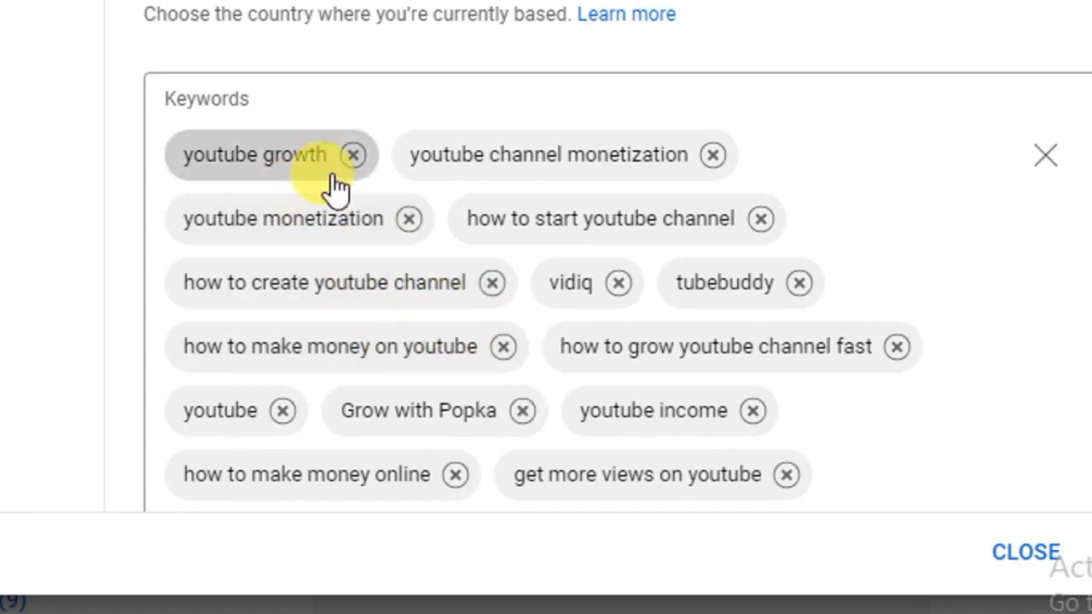
# Open the channel's Advanced settings, review the audience options, and enable Don't show potentially inappropriate words for automatic captions.
pyautogui.scroll(-3, 811, 402)
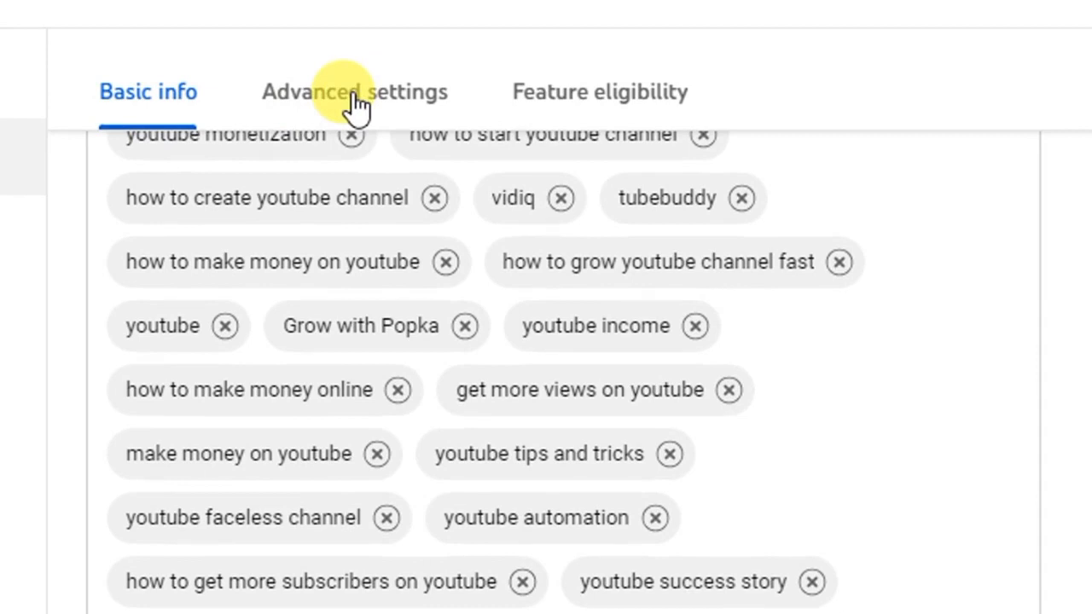
pyautogui.click(357, 107)
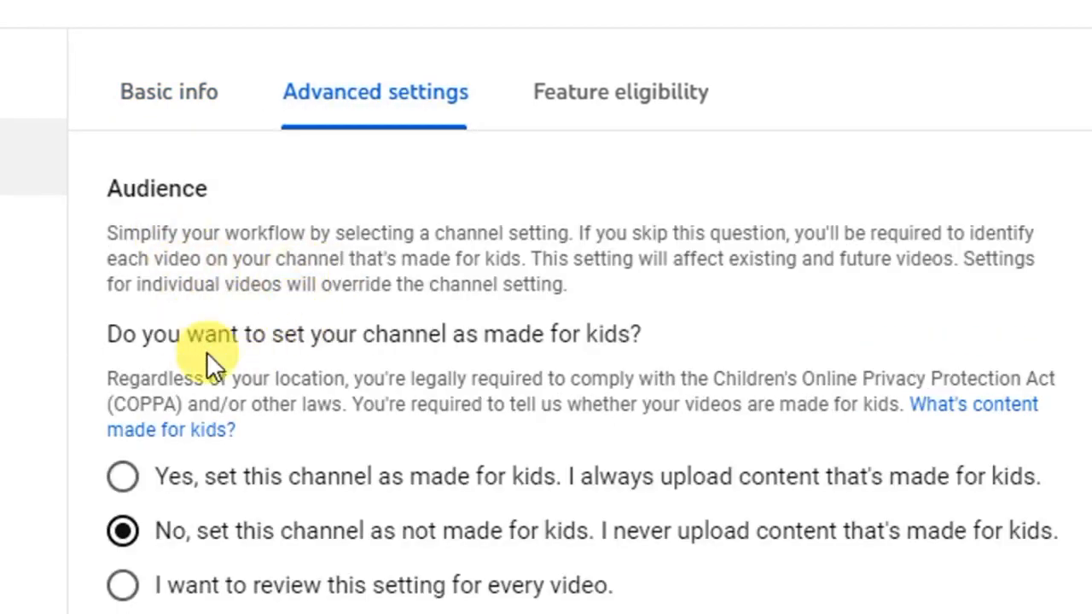
pyautogui.scroll(-2, 205, 358)
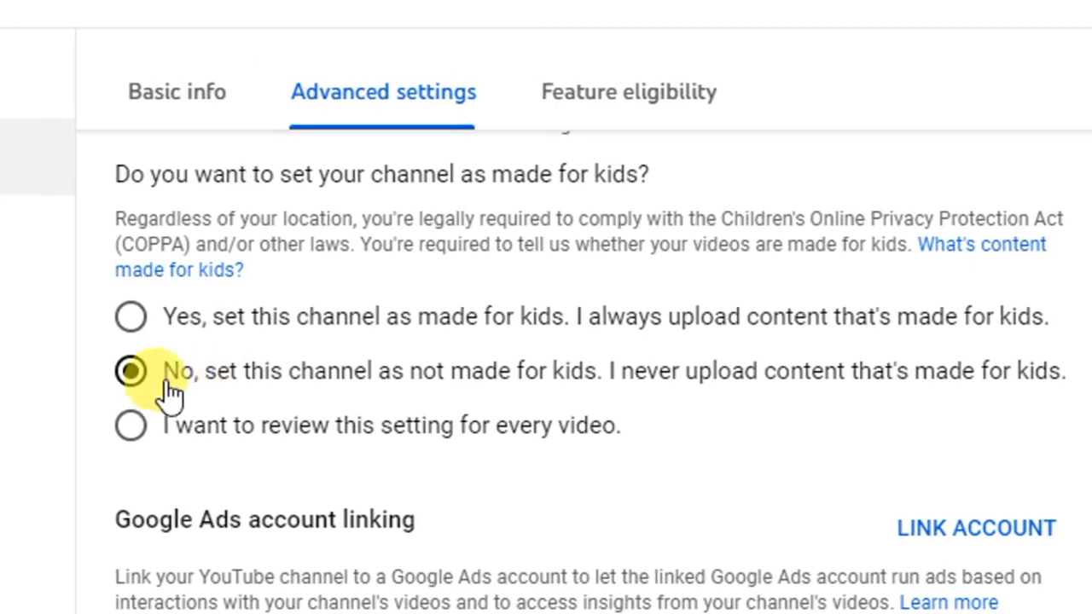
pyautogui.scroll(2, 201, 373)
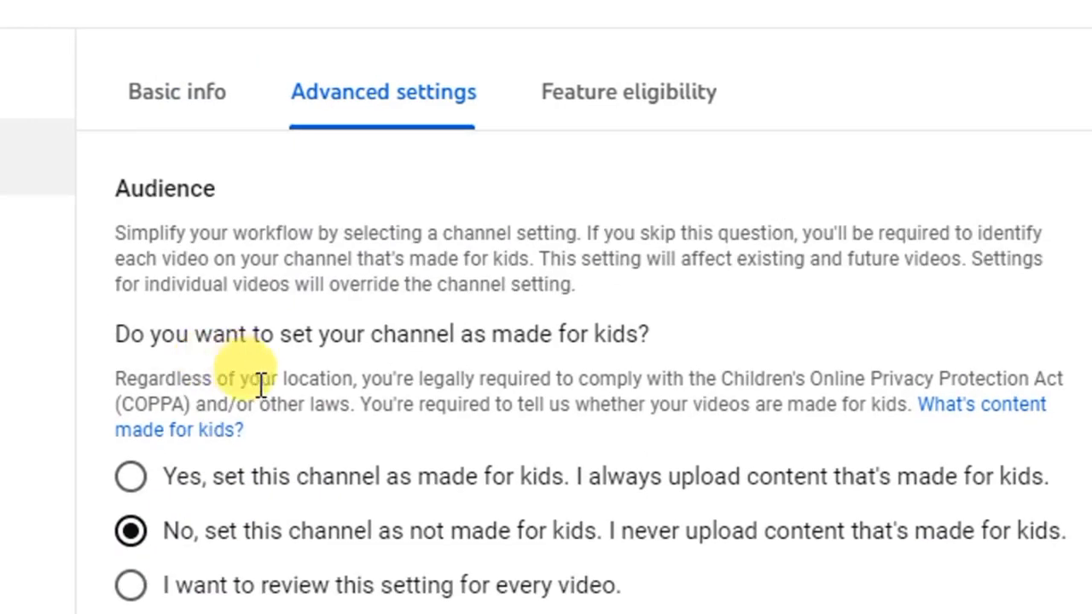
pyautogui.scroll(-2, 231, 388)
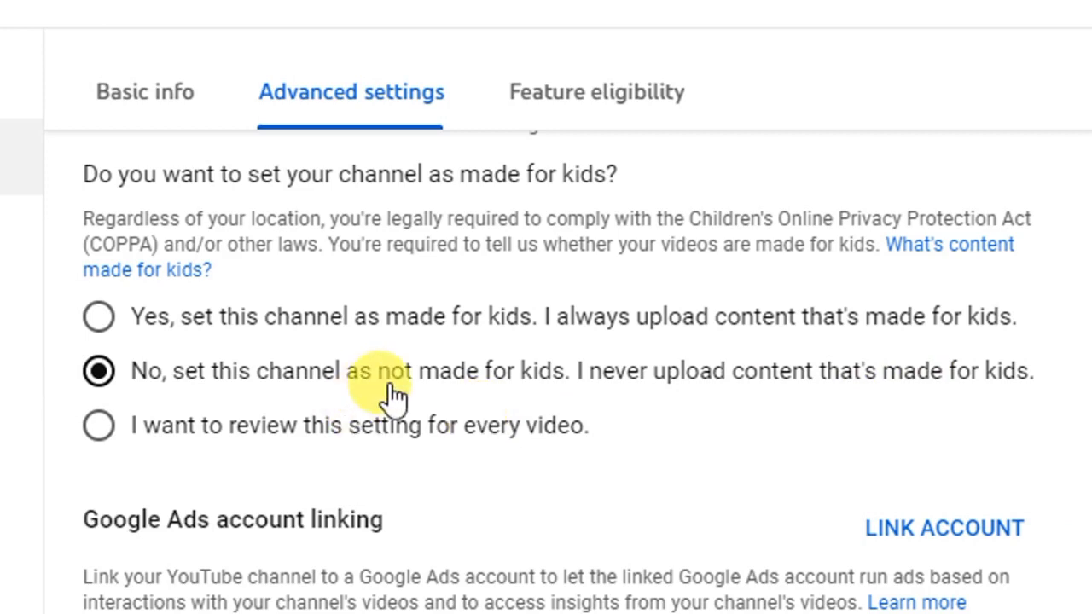
pyautogui.scroll(-5, 324, 385)
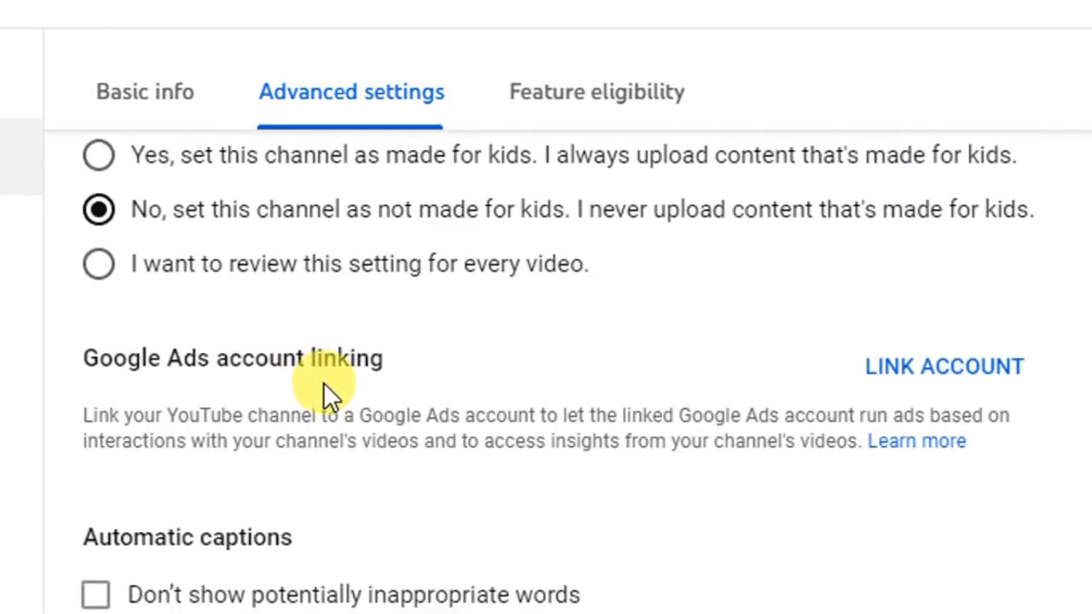
pyautogui.scroll(-3, 309, 377)
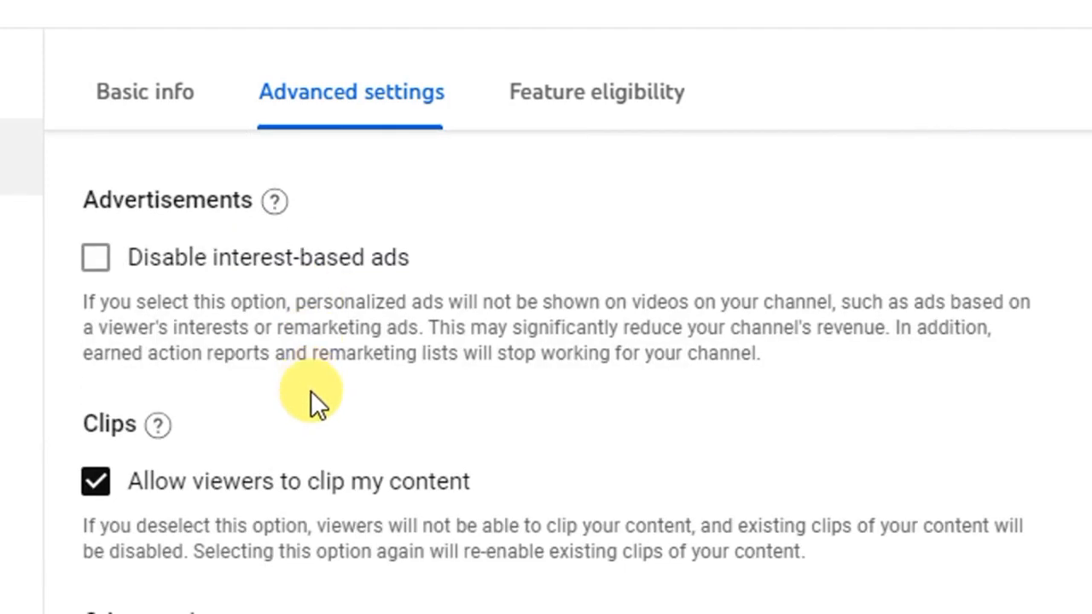
pyautogui.scroll(4, 310, 392)
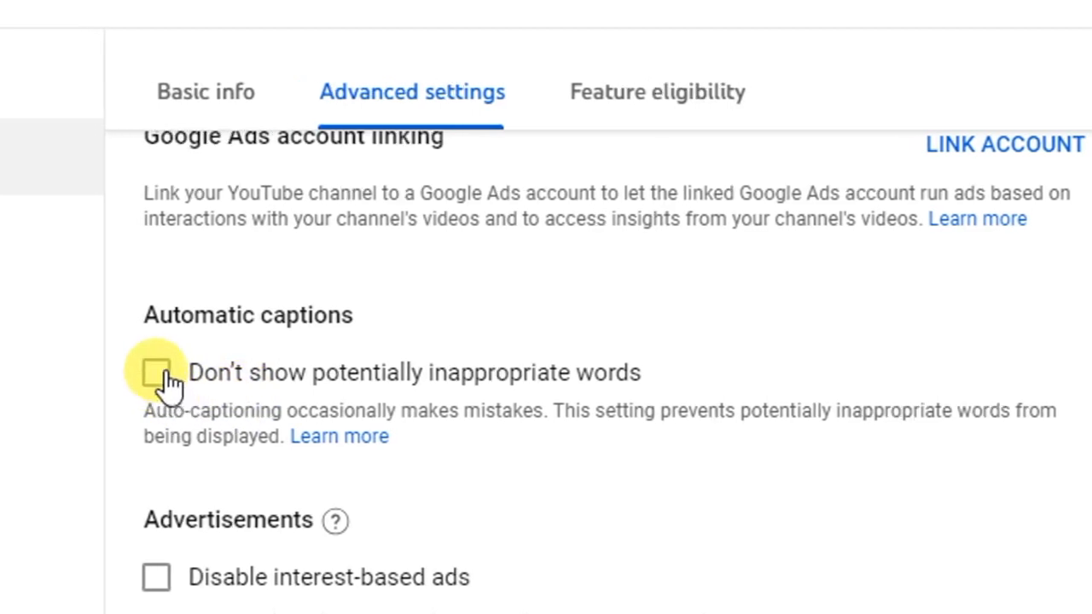
pyautogui.click(130, 374)
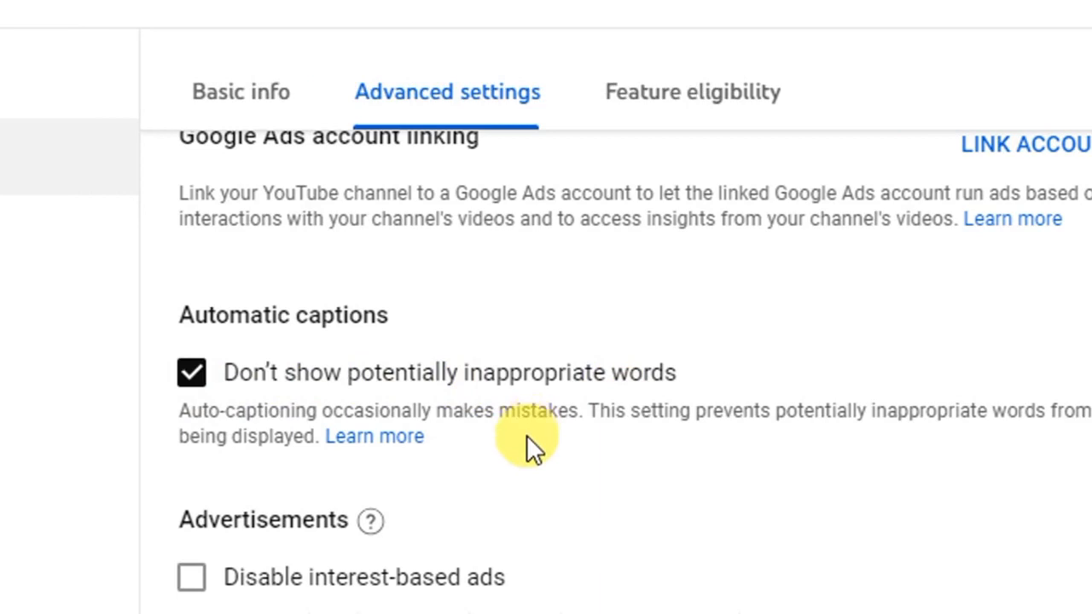
pyautogui.scroll(-4, 537, 444)
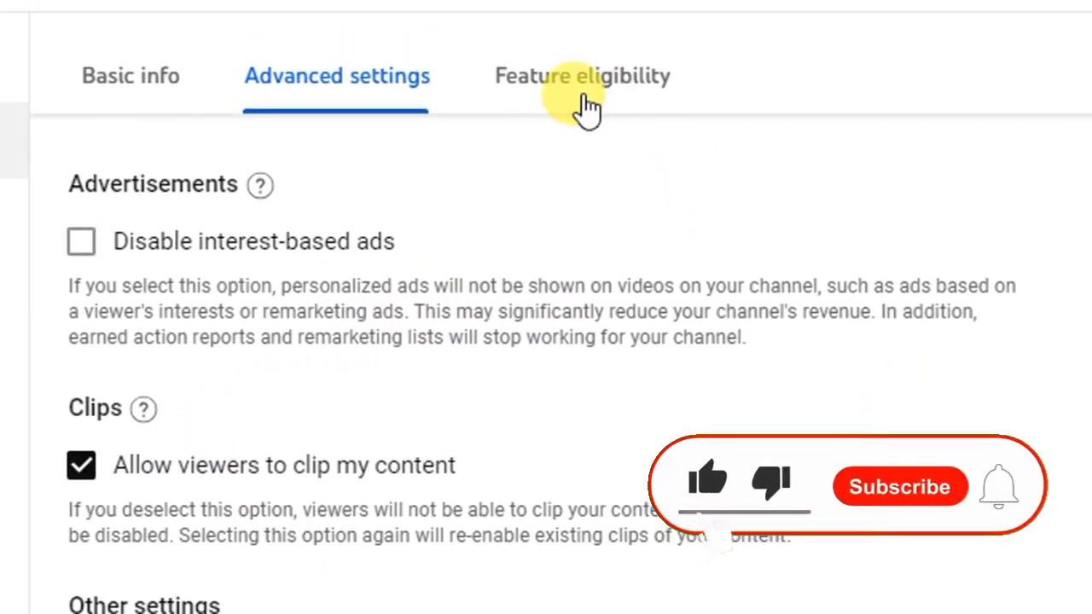
# Open Feature eligibility and inspect the requirements of the Intermediate and Advanced features.
pyautogui.click(581, 102)
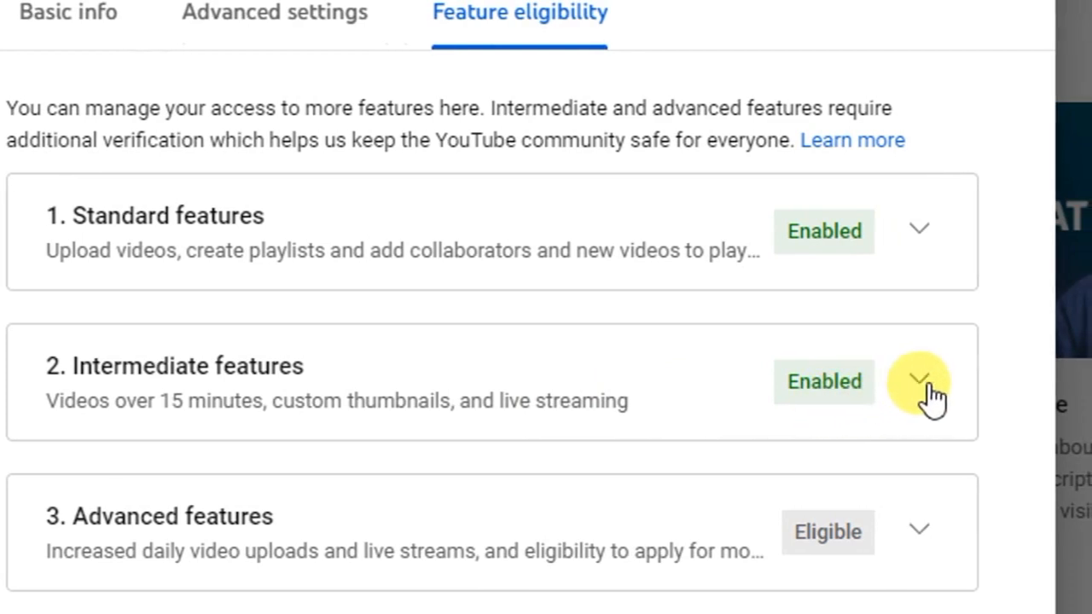
pyautogui.click(920, 382)
pyautogui.scroll(-1, 928, 446)
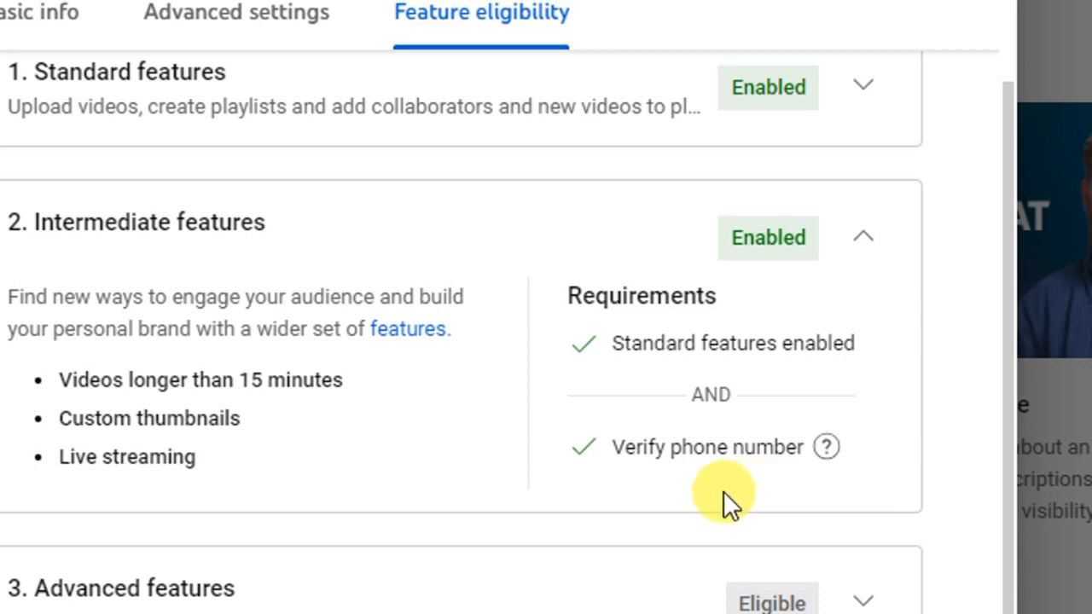
pyautogui.click(857, 243)
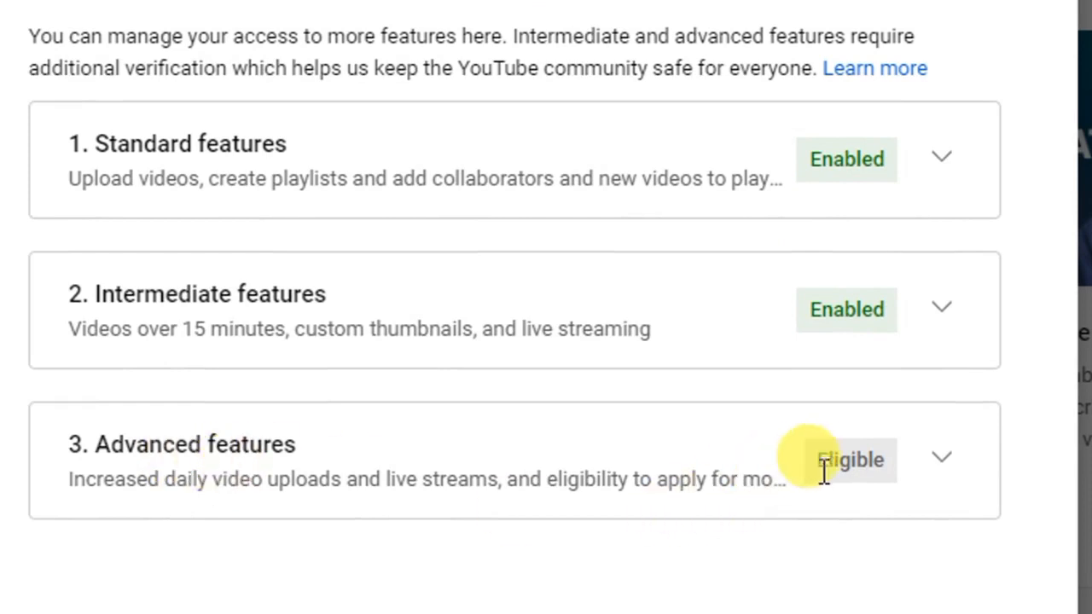
pyautogui.click(933, 470)
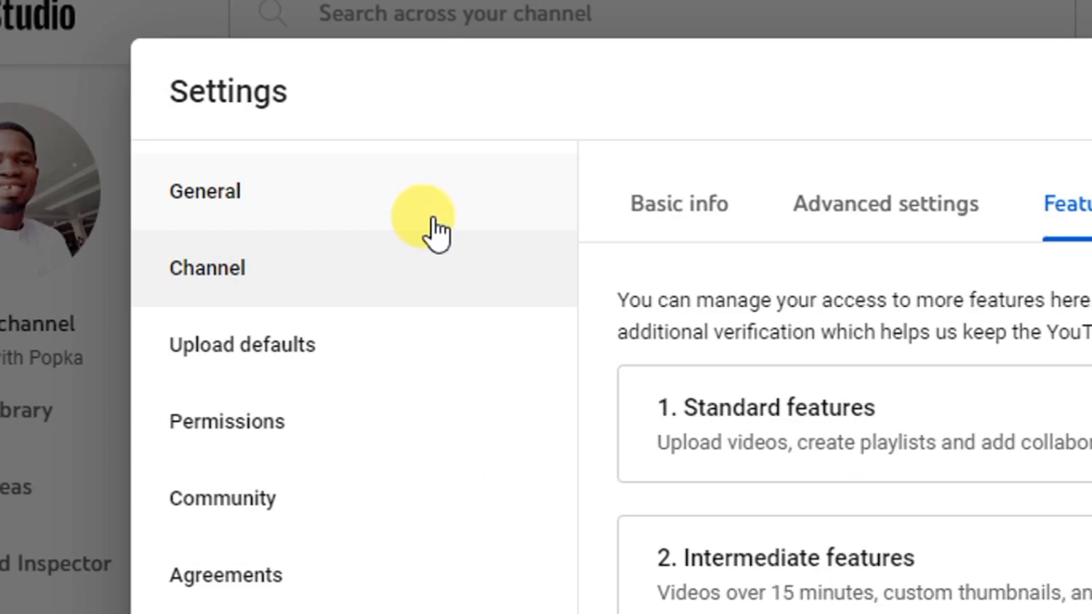
# Open Upload defaults and review the default description on the basic info page.
pyautogui.click(297, 359)
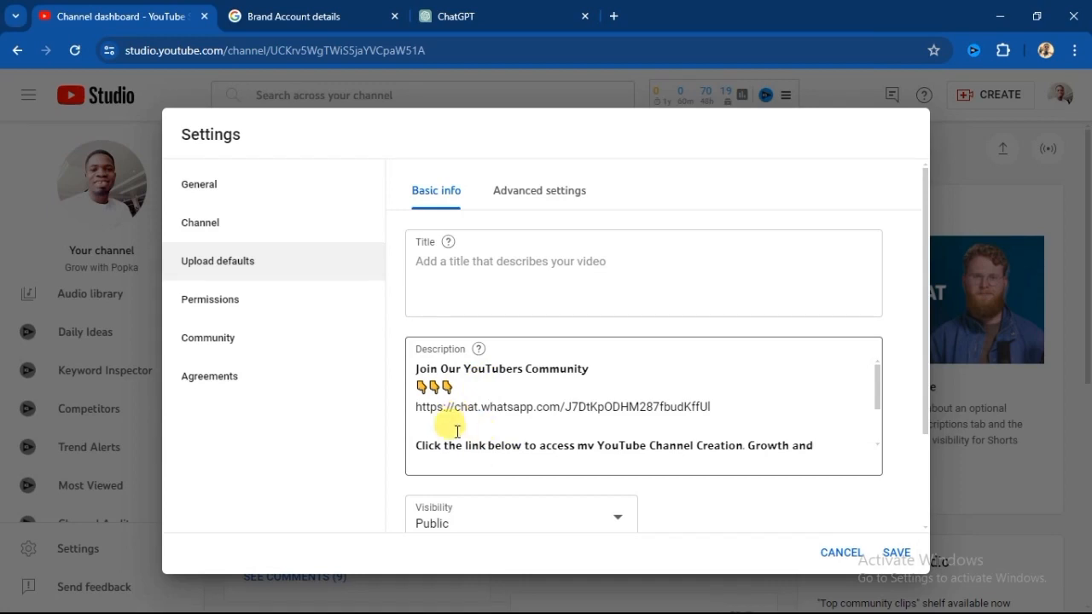
pyautogui.scroll(-1, 398, 474)
pyautogui.scroll(-2, 399, 474)
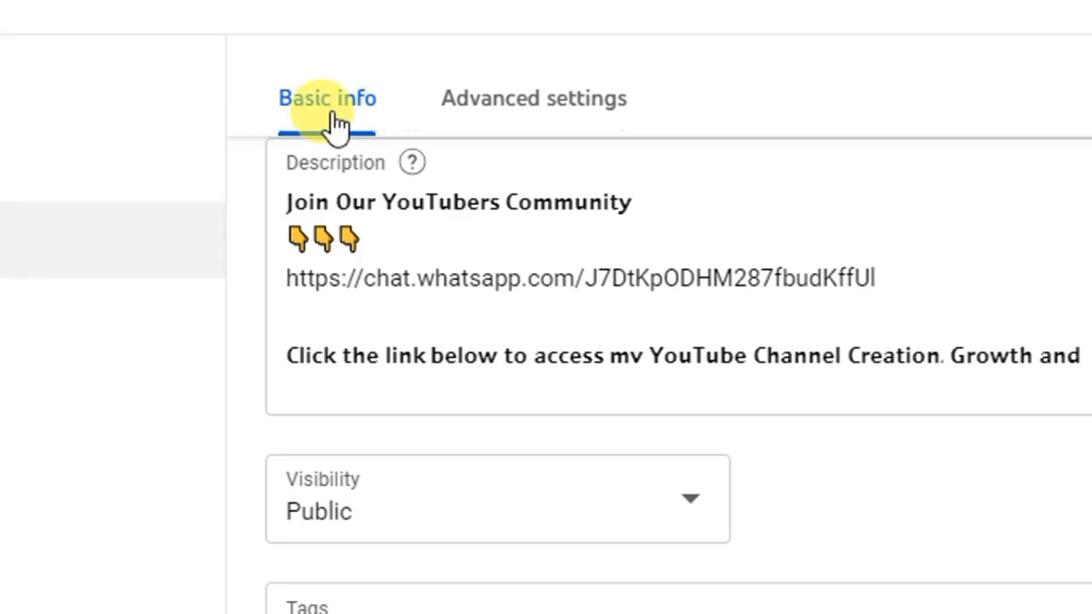
# In the upload defaults' advanced settings, set the video language to English (United States) and the title and description language to English.
pyautogui.click(507, 130)
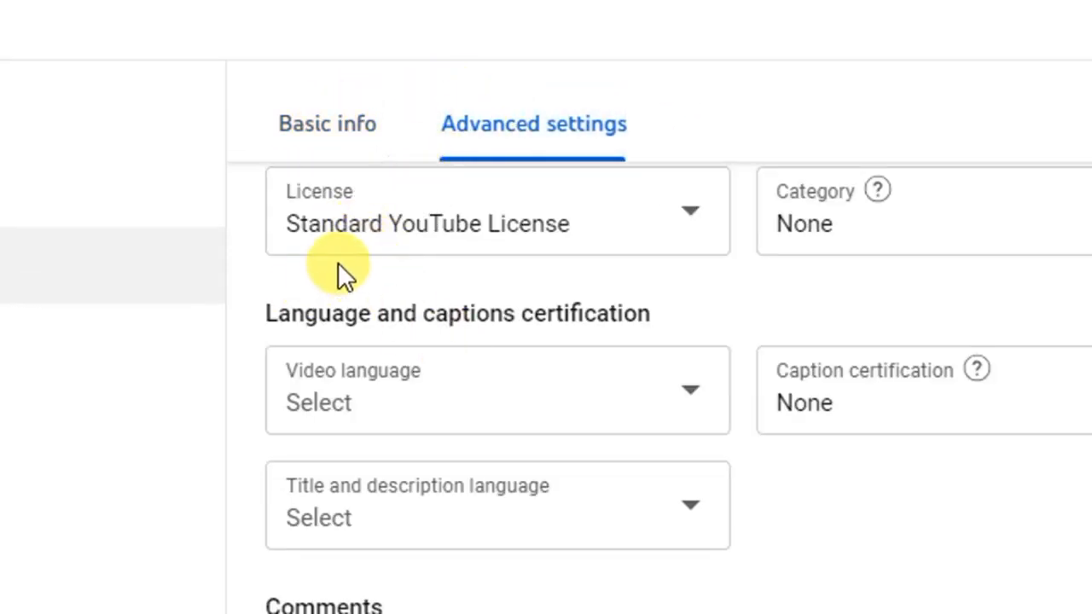
pyautogui.scroll(-1, 308, 258)
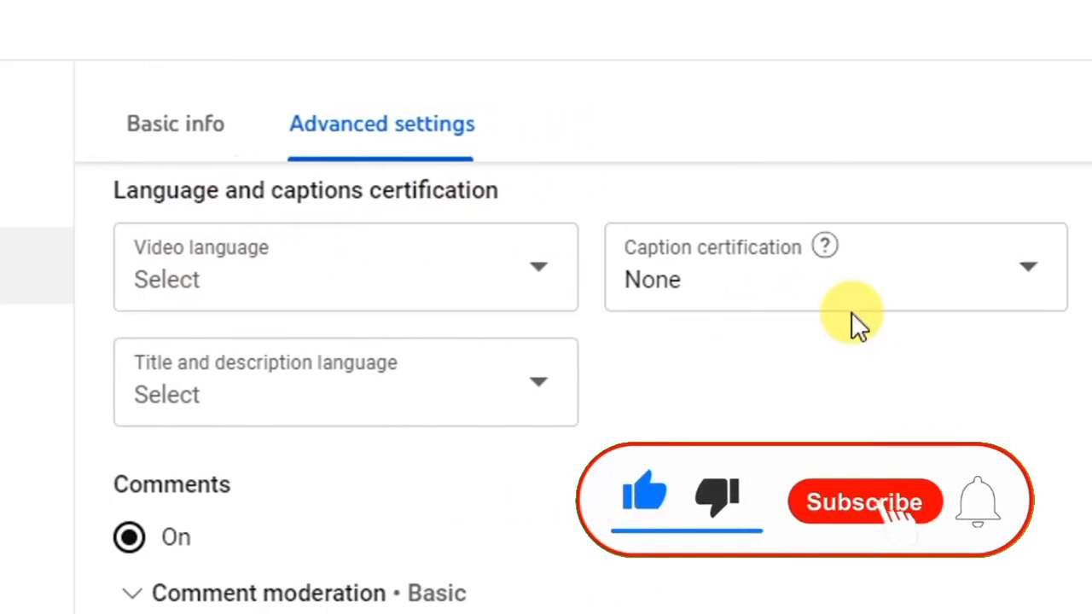
pyautogui.click(538, 279)
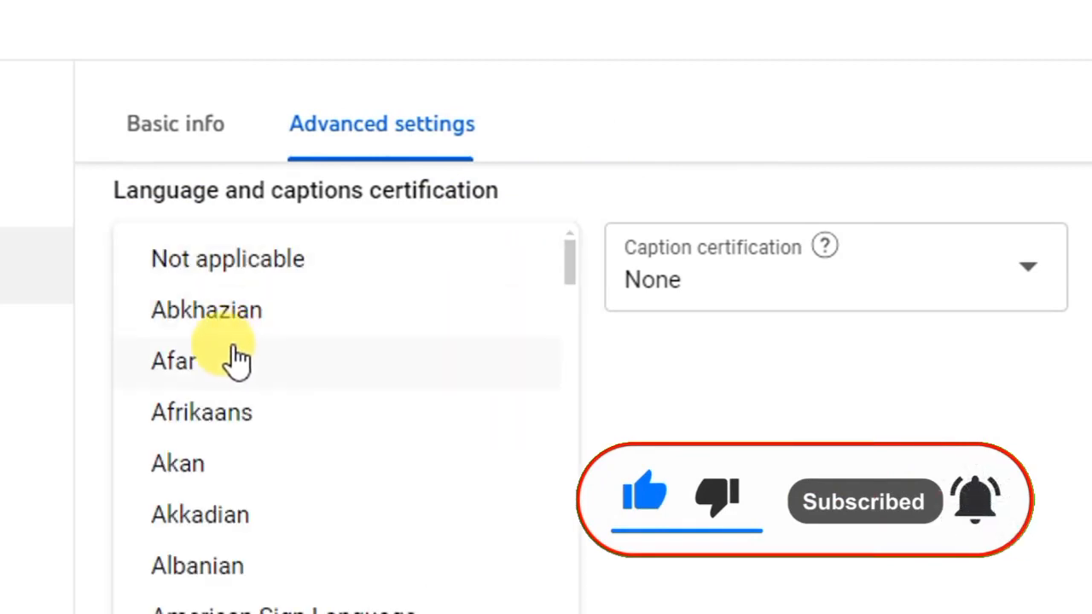
pyautogui.scroll(-2, 247, 365)
pyautogui.scroll(-20, 247, 367)
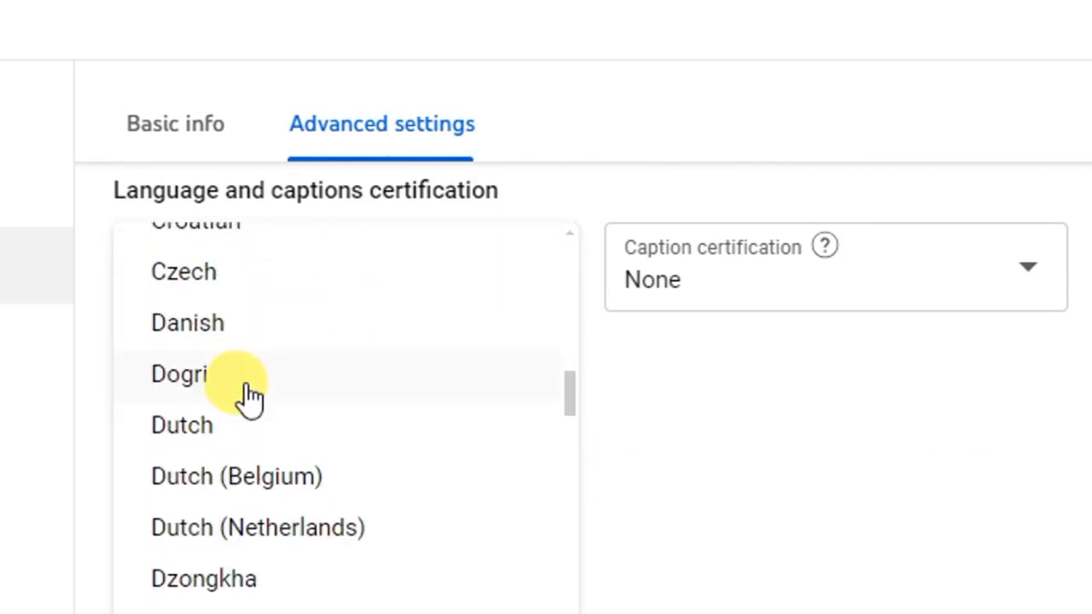
pyautogui.scroll(-3, 248, 394)
pyautogui.scroll(3, 245, 397)
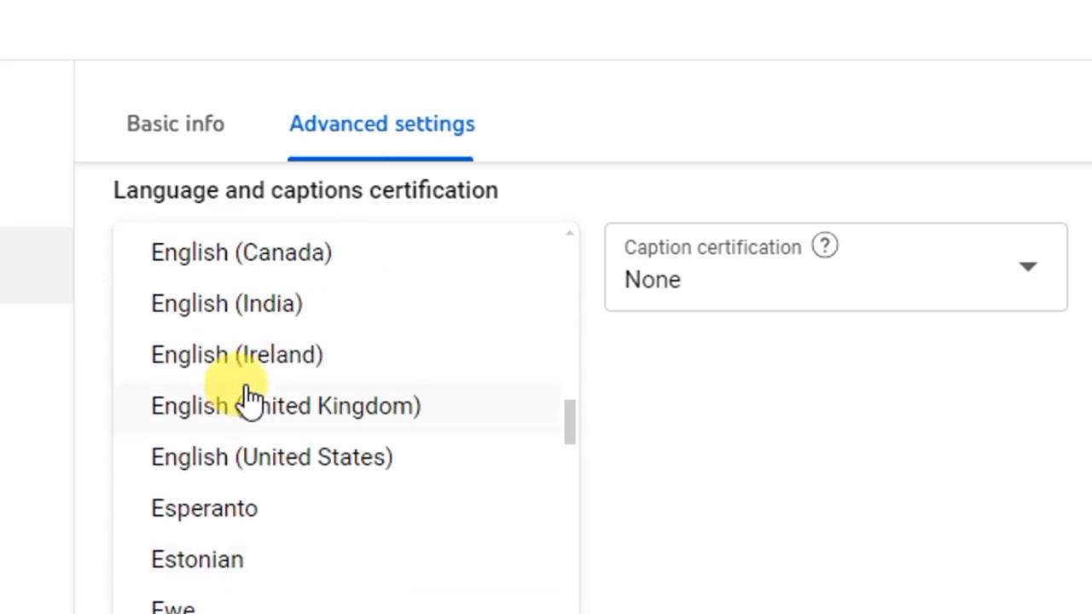
pyautogui.scroll(3, 247, 397)
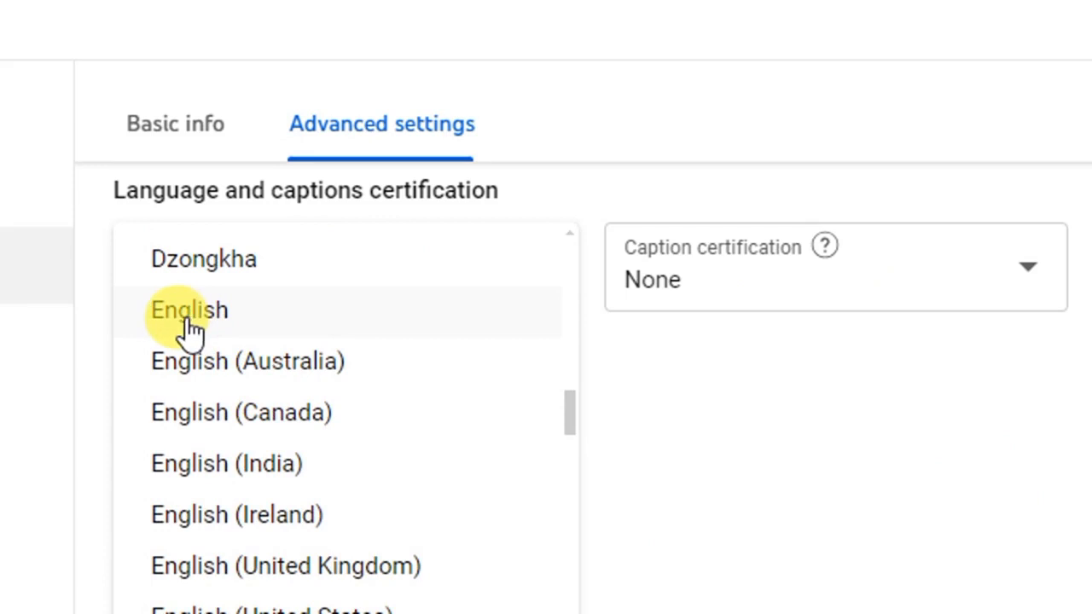
pyautogui.scroll(-3, 243, 414)
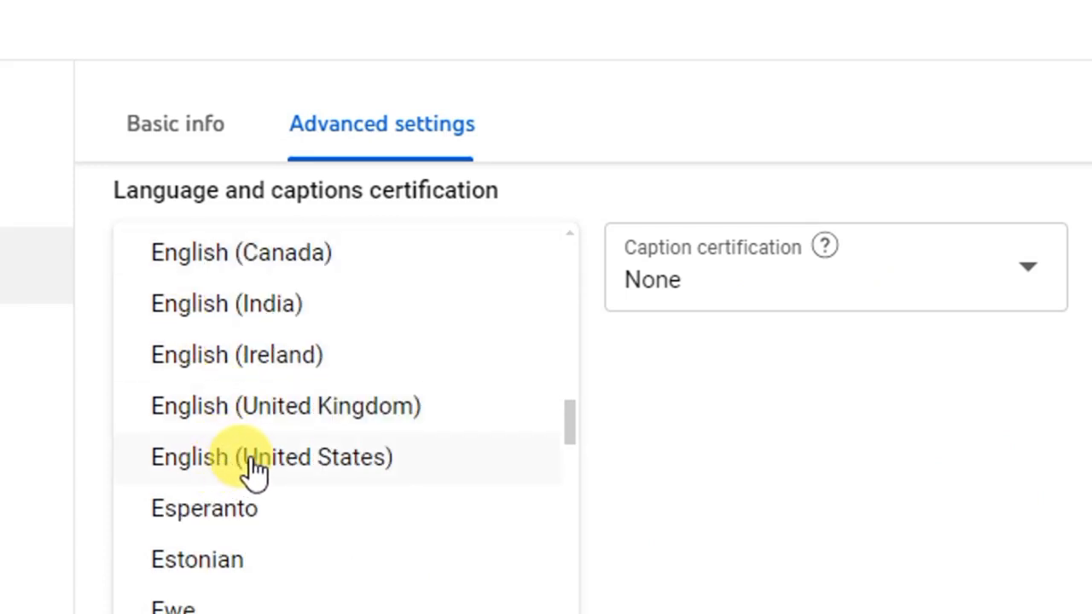
pyautogui.click(256, 464)
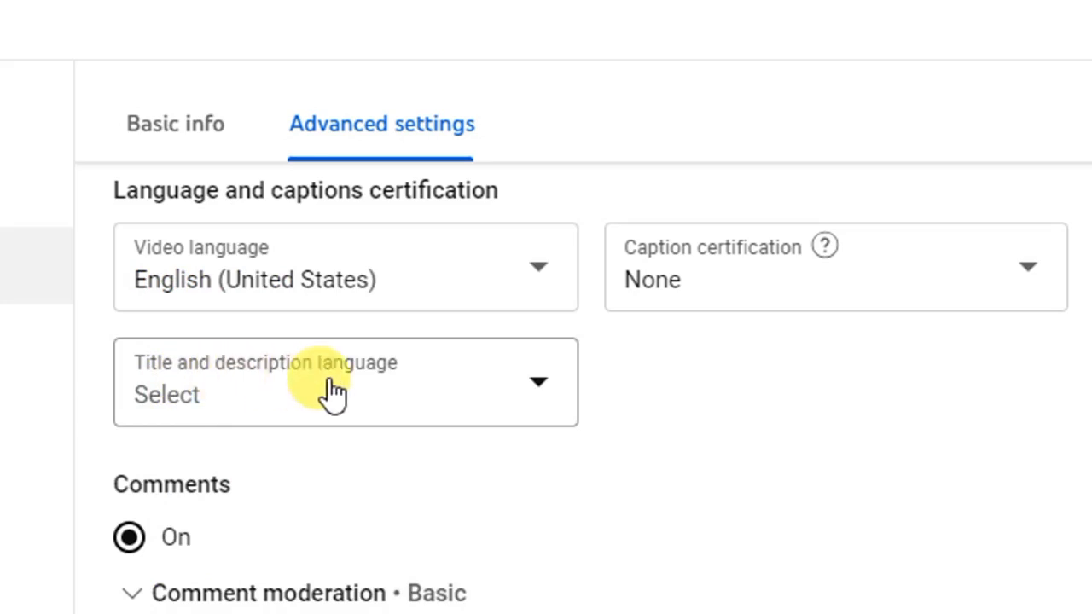
pyautogui.click(536, 384)
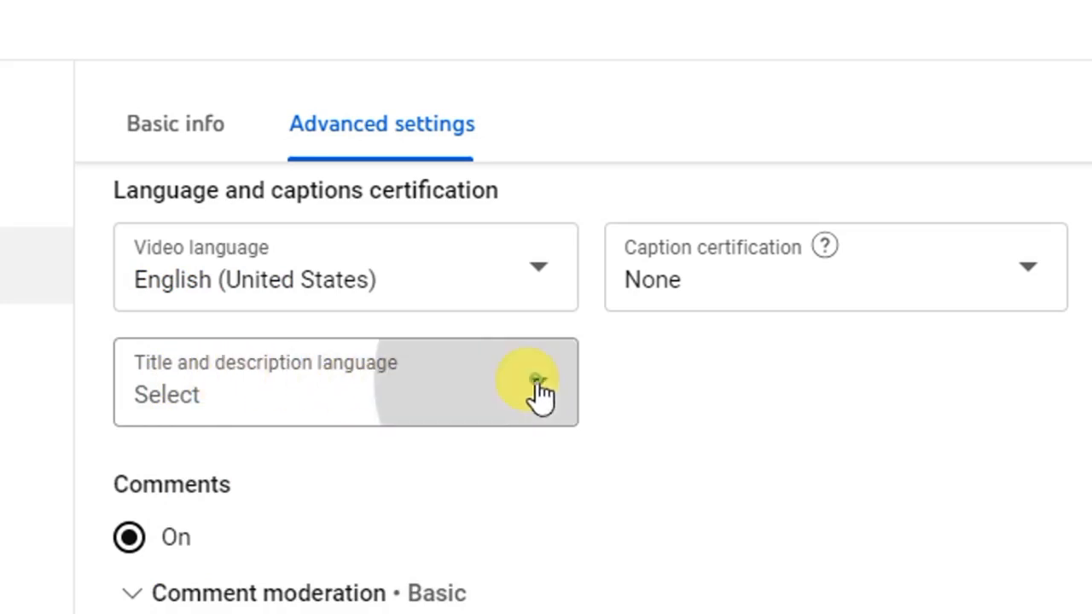
pyautogui.scroll(-3, 267, 474)
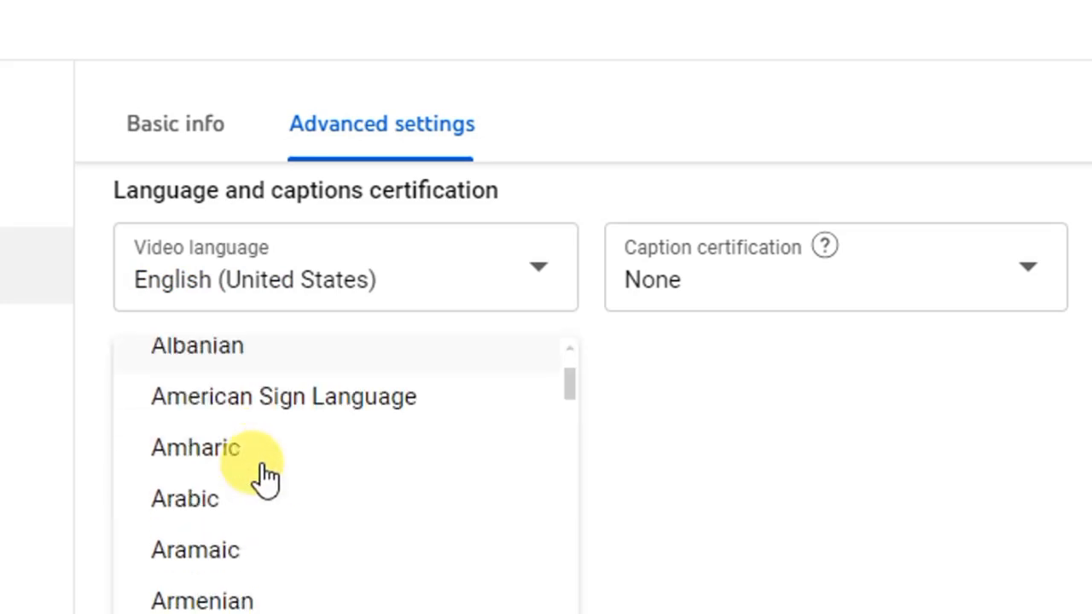
pyautogui.click(296, 405)
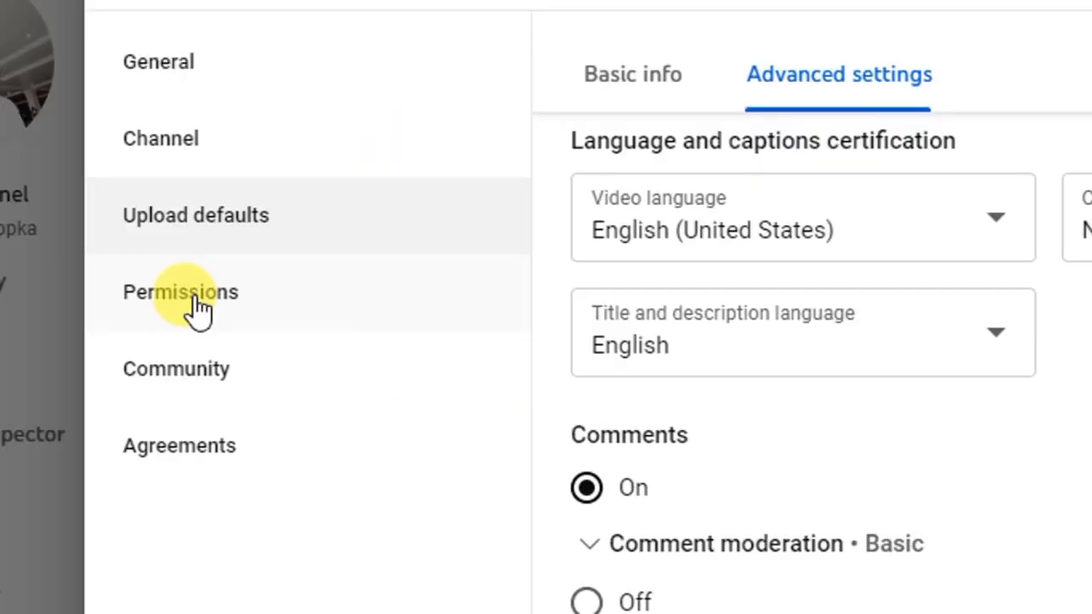
# Review the Permissions and Community automated filter settings, then save the settings.
pyautogui.click(196, 309)
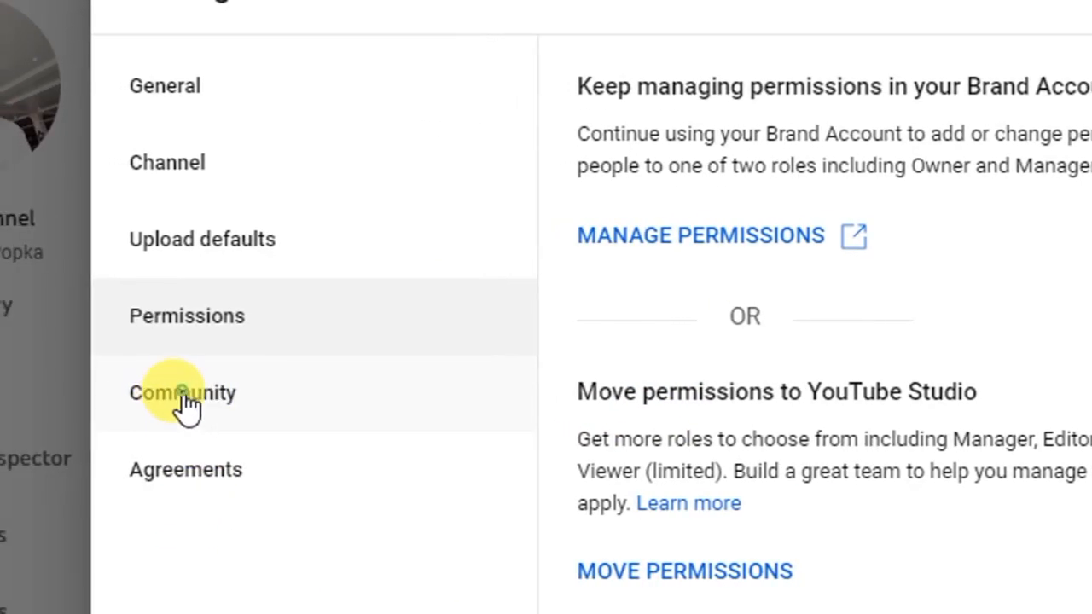
pyautogui.click(184, 397)
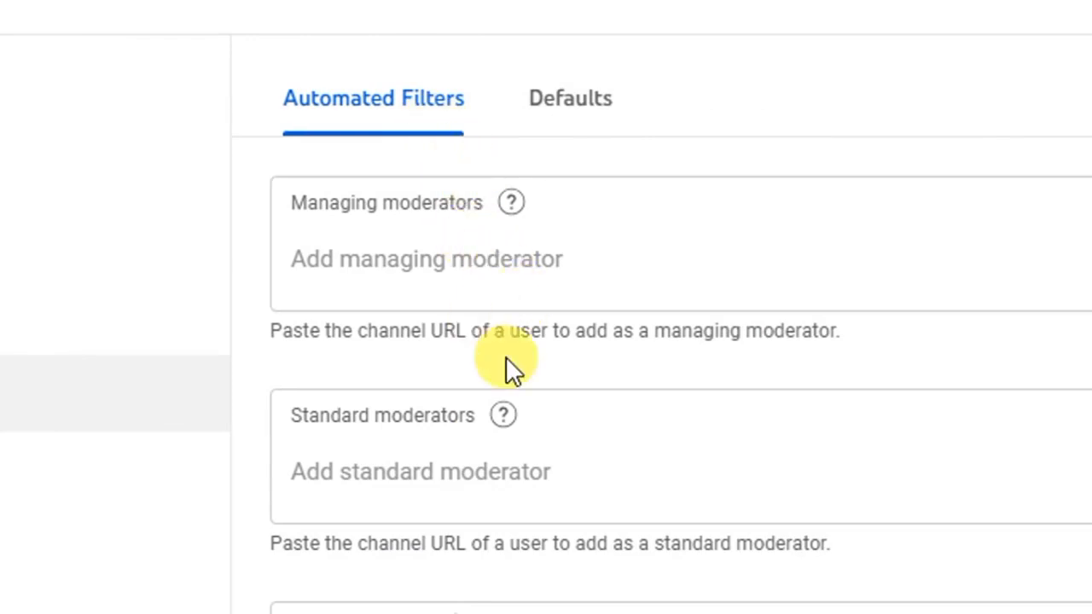
pyautogui.scroll(-6, 505, 356)
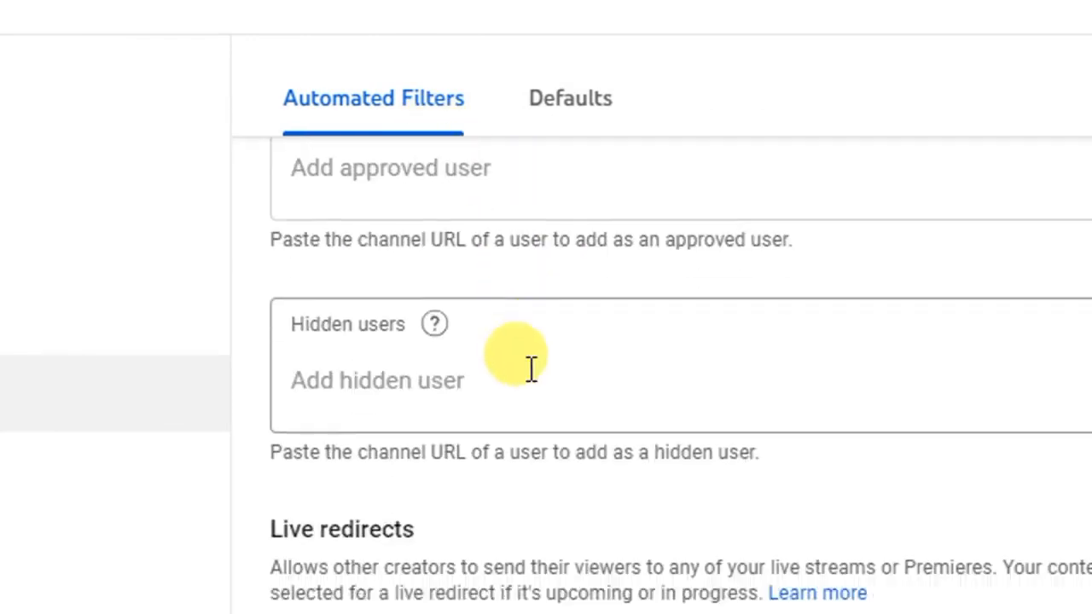
pyautogui.scroll(-2, 530, 376)
pyautogui.scroll(-4, 524, 385)
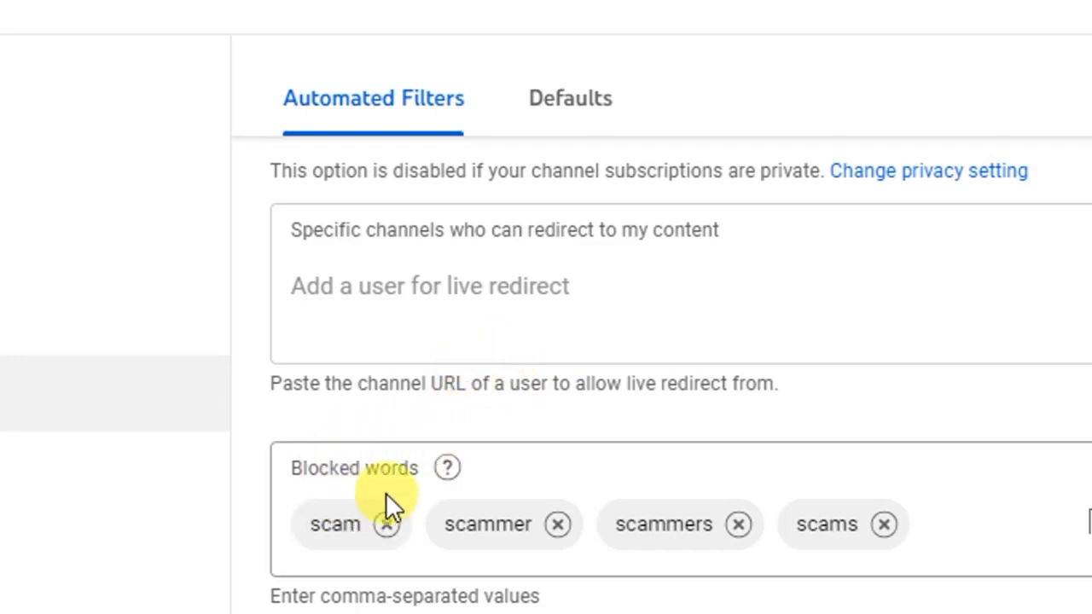
pyautogui.scroll(-2, 411, 493)
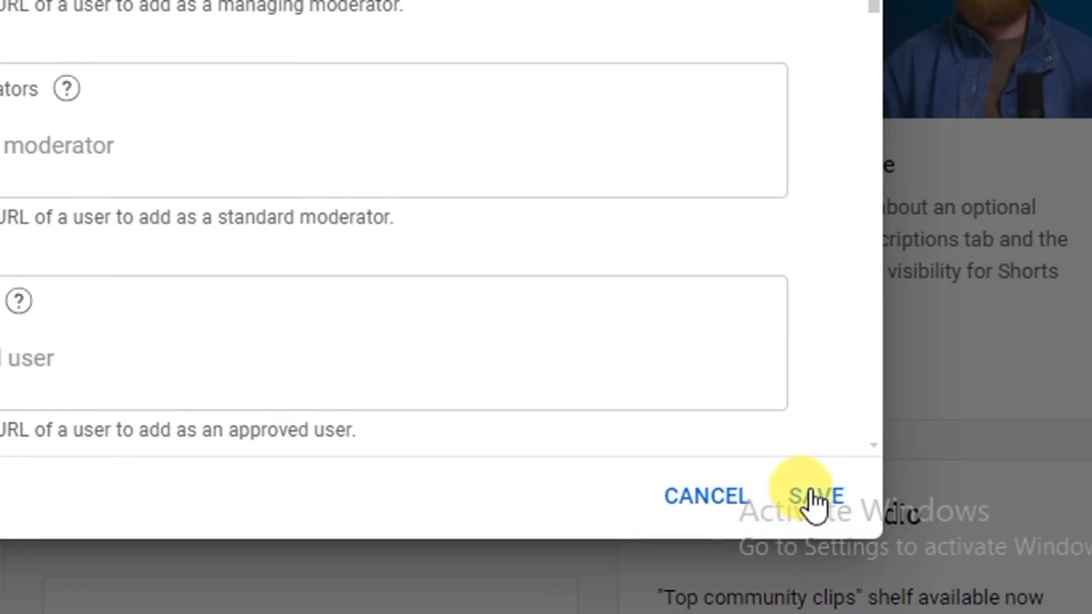
pyautogui.click(815, 498)
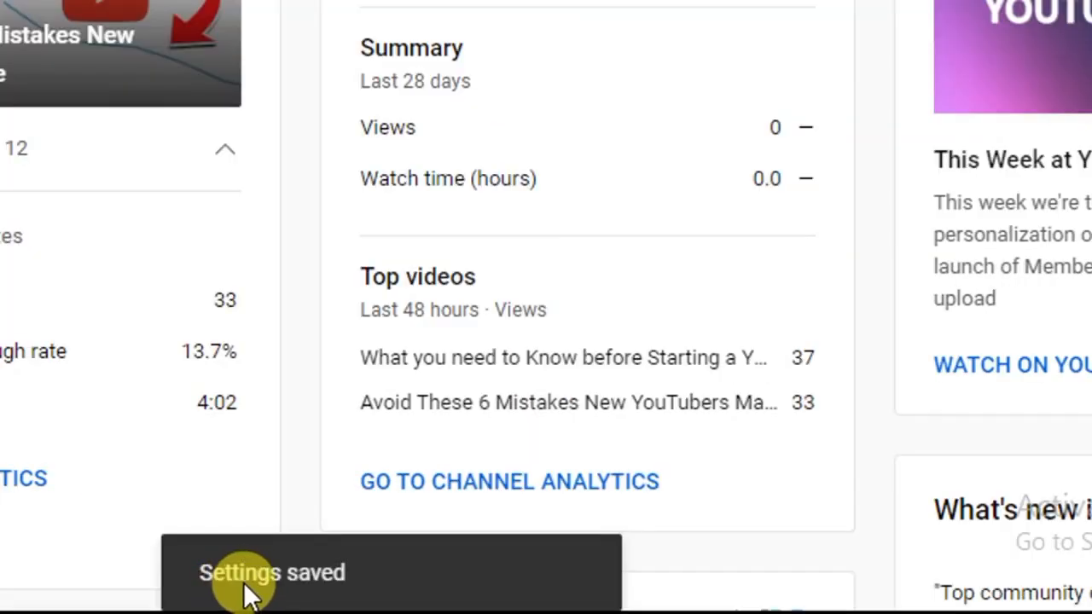